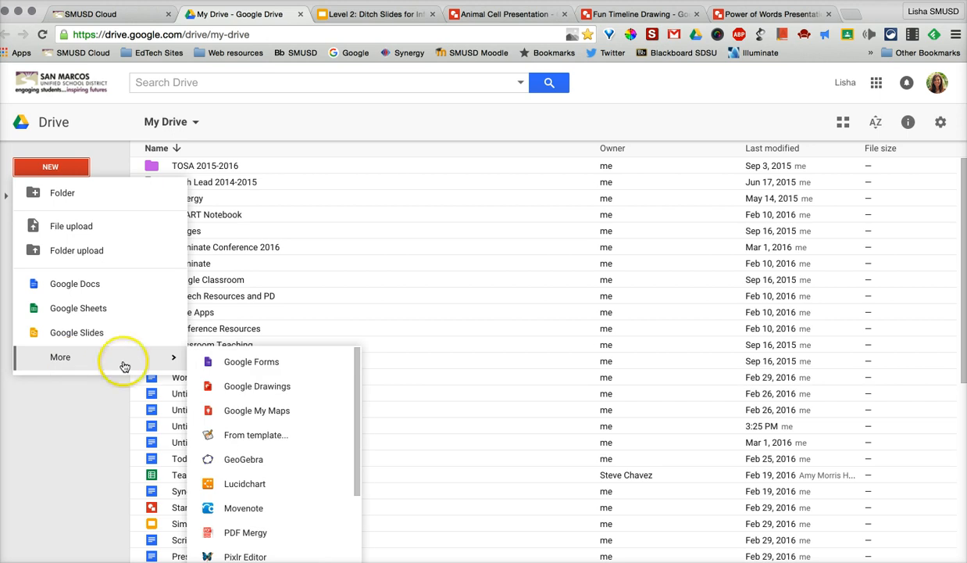
Create a new Google Drawings file and draw a rectangle in the upper-left area of the canvas.
click(284, 386)
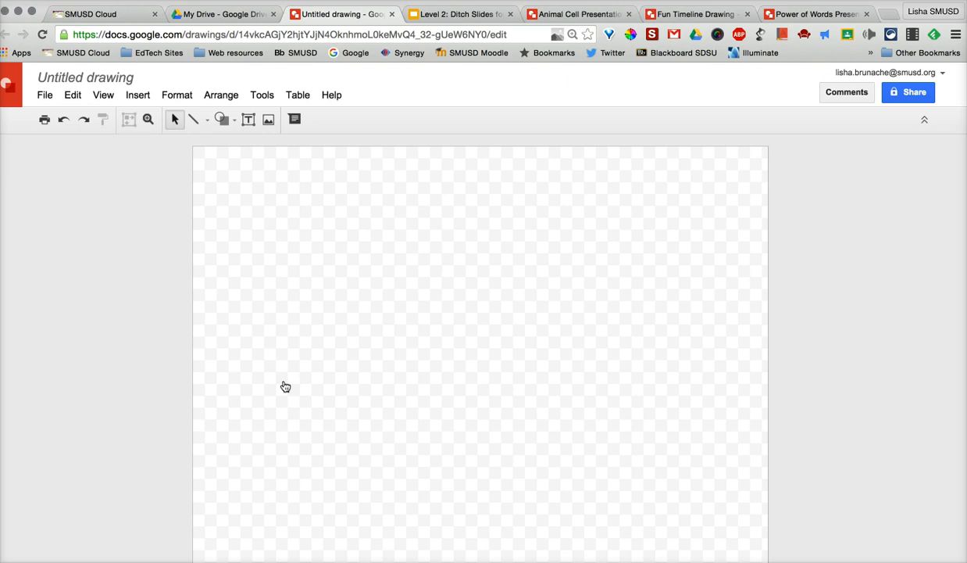
click(222, 120)
click(328, 152)
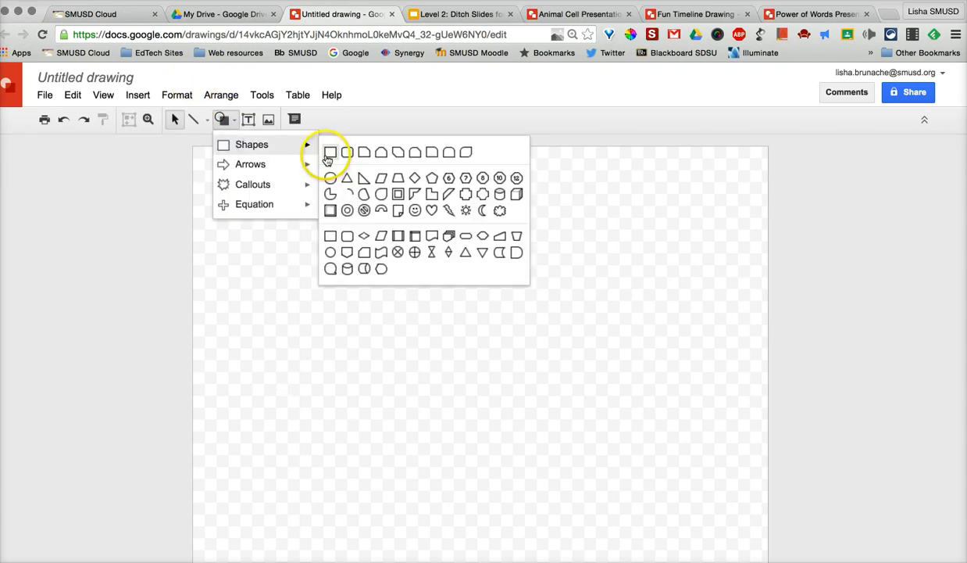
drag(261, 217, 492, 332)
Add the text "Type inside the shapes" inside the rectangle.
double_click(383, 268)
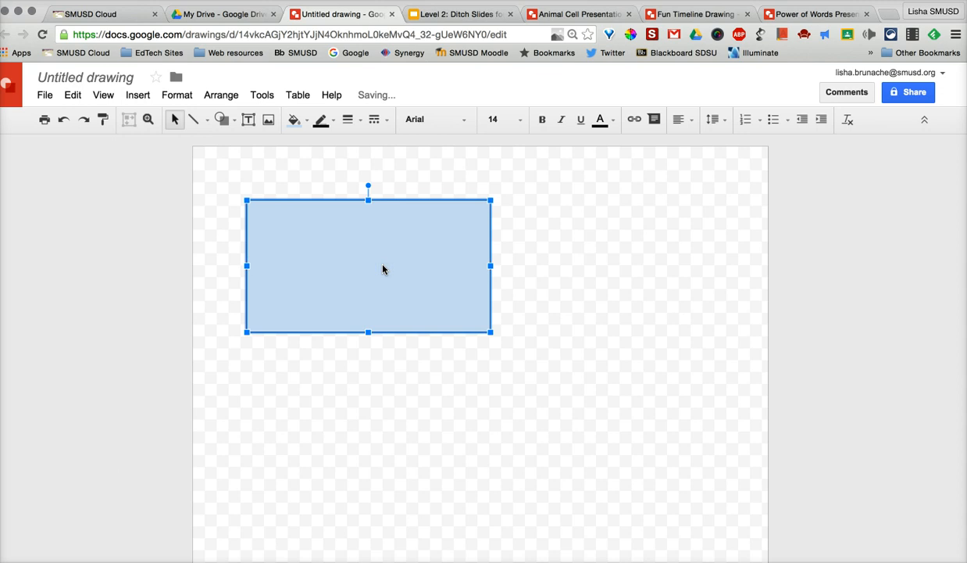
text(Type inside the sh)
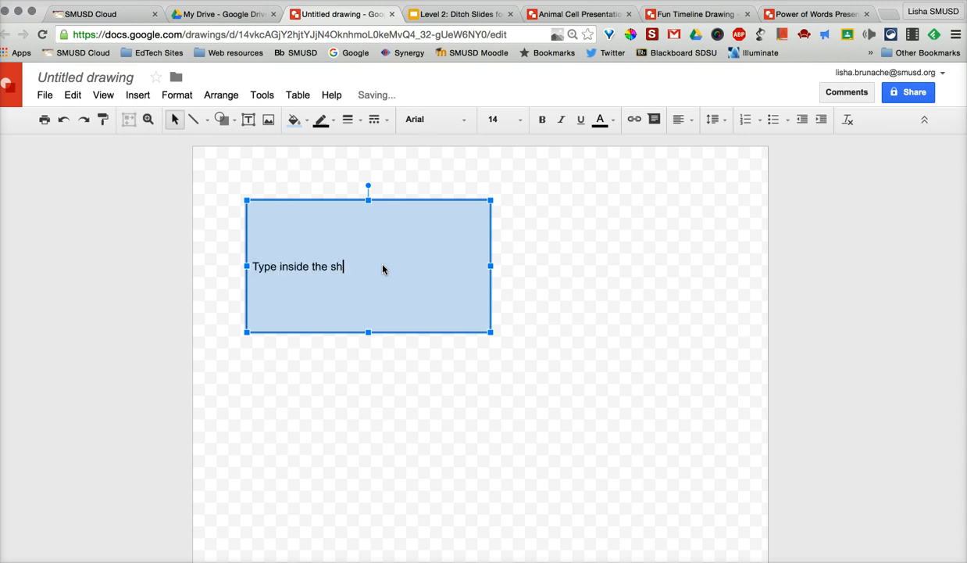
text(aped)
click(575, 321)
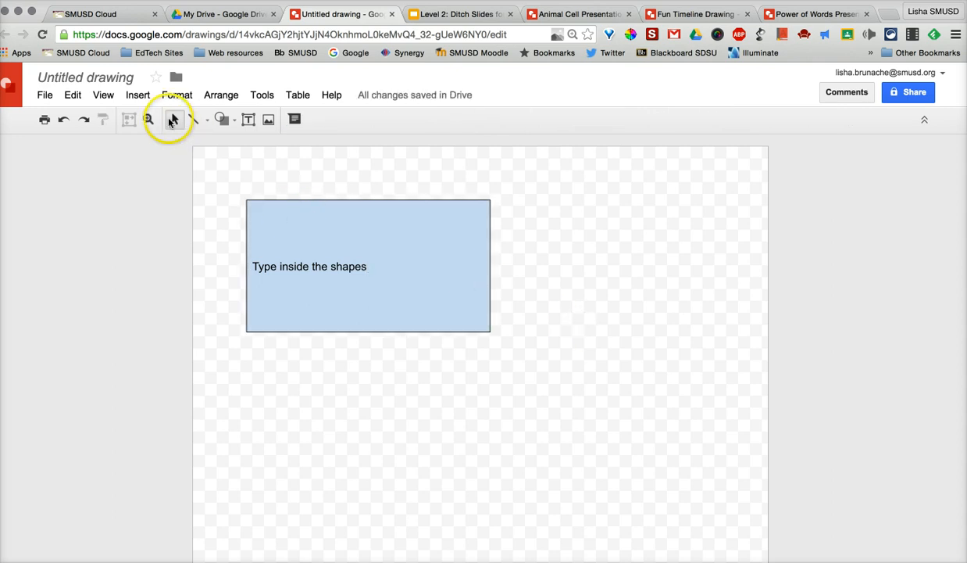
Search Google images for "cat" and insert the first result, the tabby cat on a white background.
click(139, 95)
click(146, 141)
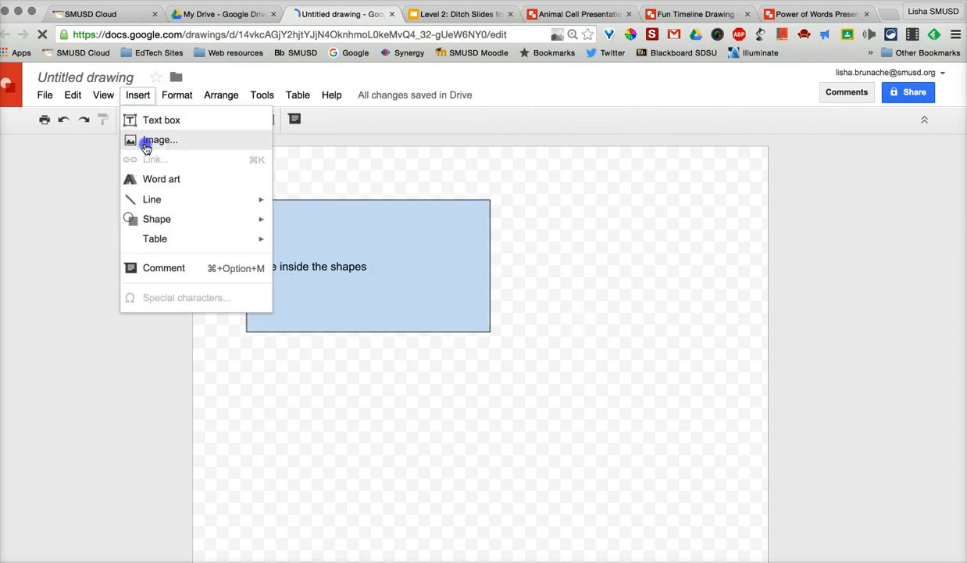
click(588, 165)
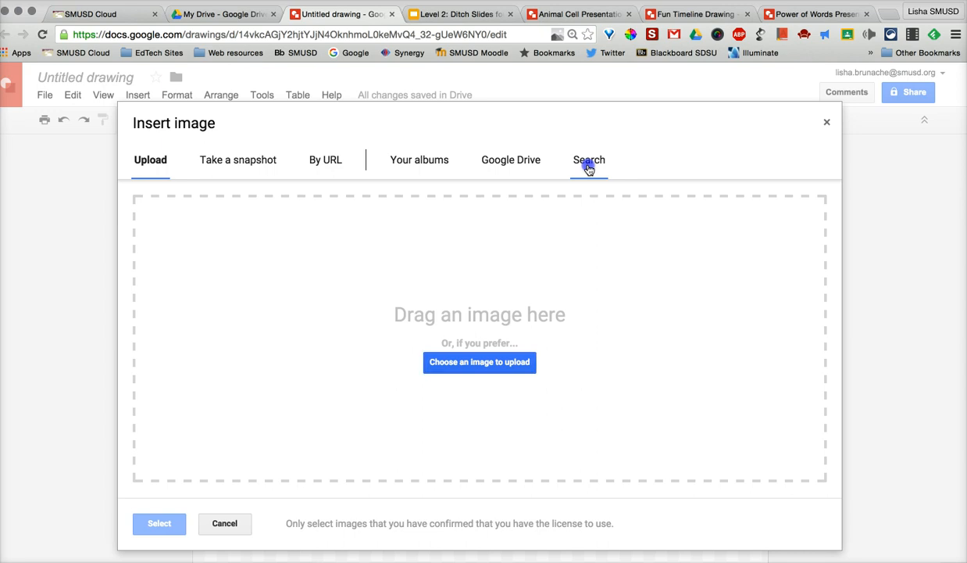
text(cat)
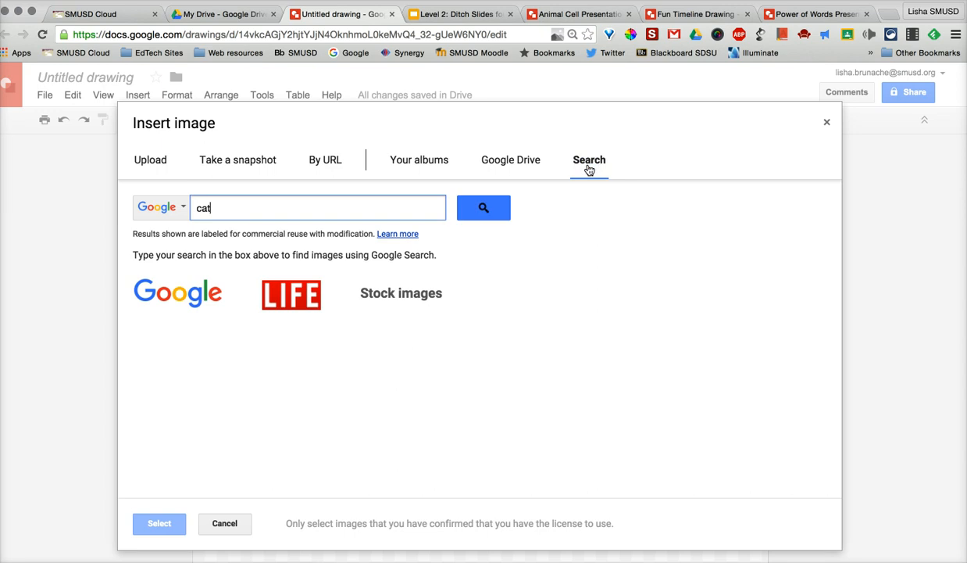
key(Return)
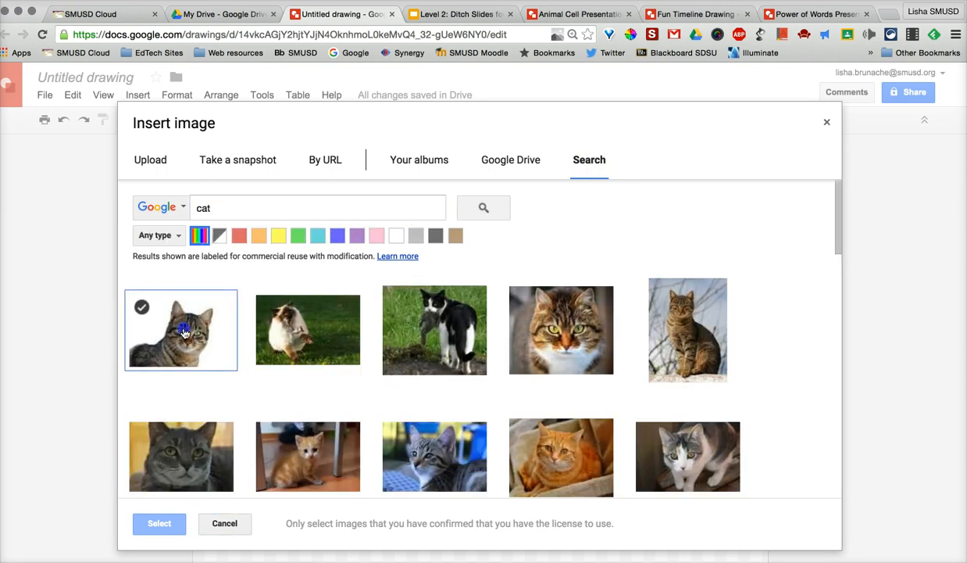
click(176, 320)
click(159, 524)
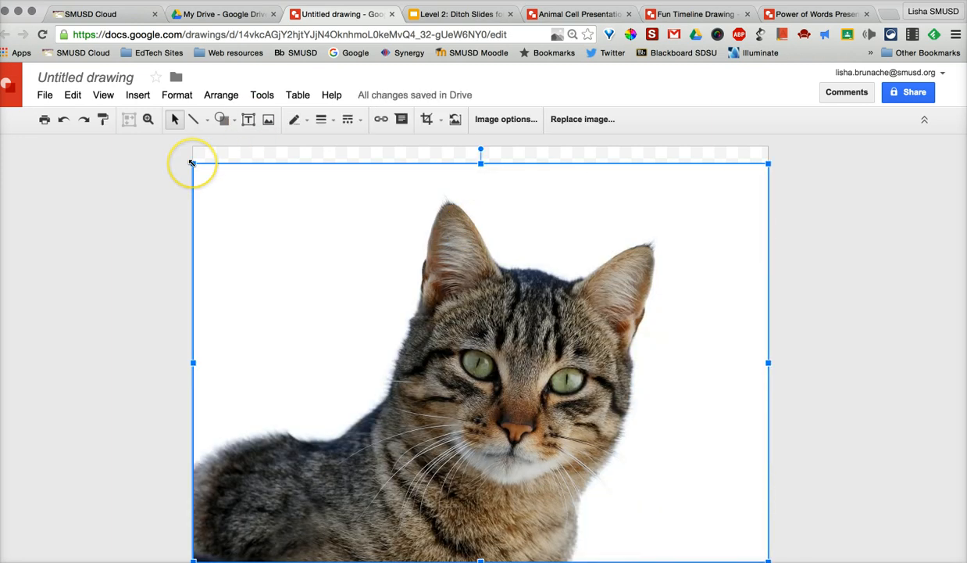
Shrink the cat image to about the rectangle's height and place it directly right of the rectangle.
drag(191, 164, 597, 443)
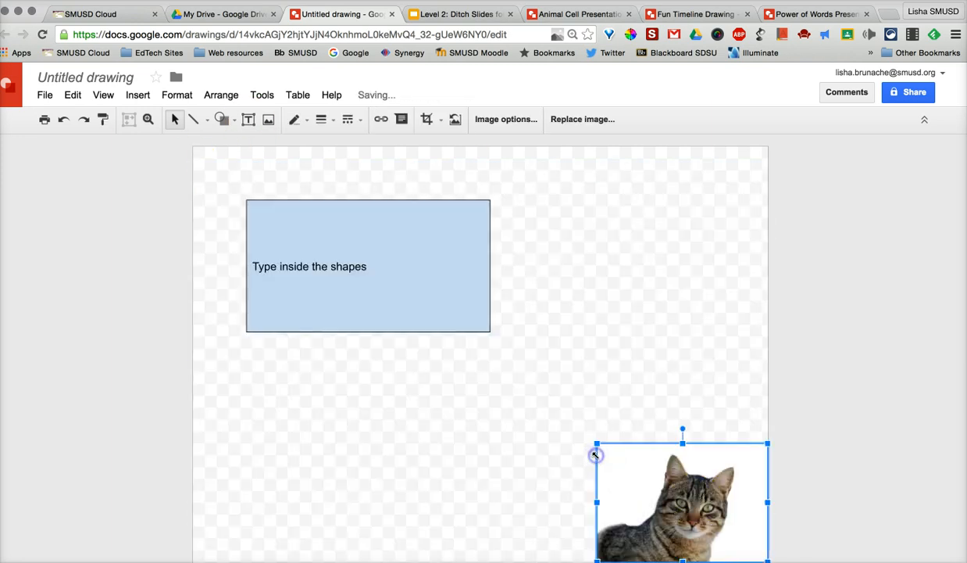
drag(657, 254, 594, 254)
drag(667, 318, 674, 333)
click(626, 388)
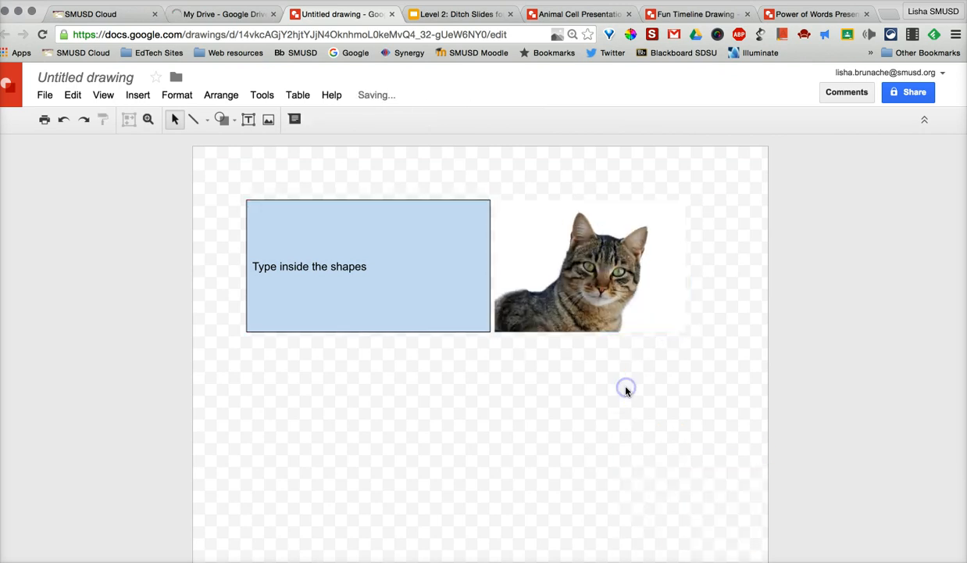
click(114, 240)
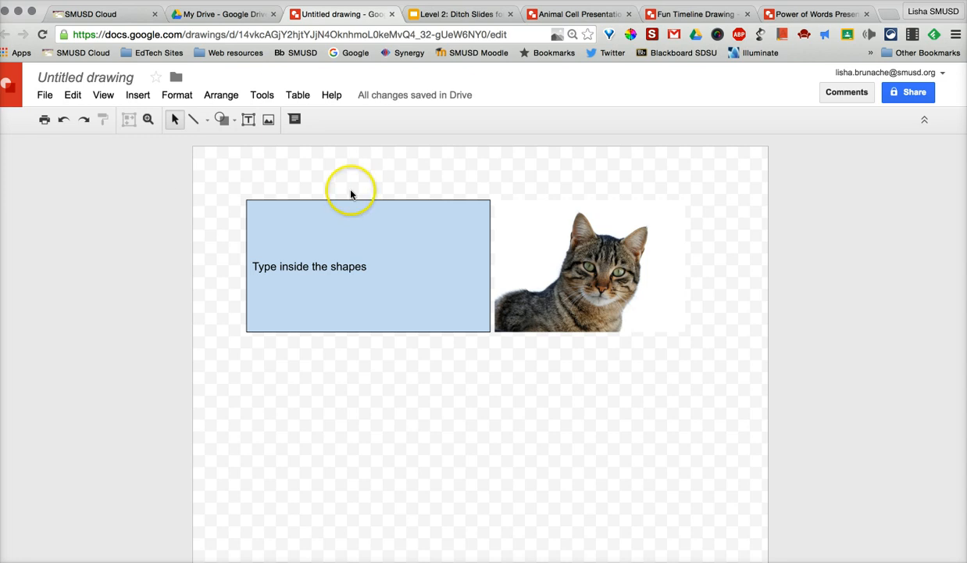
Name the drawing "Test" and turn on its shareable link.
click(922, 94)
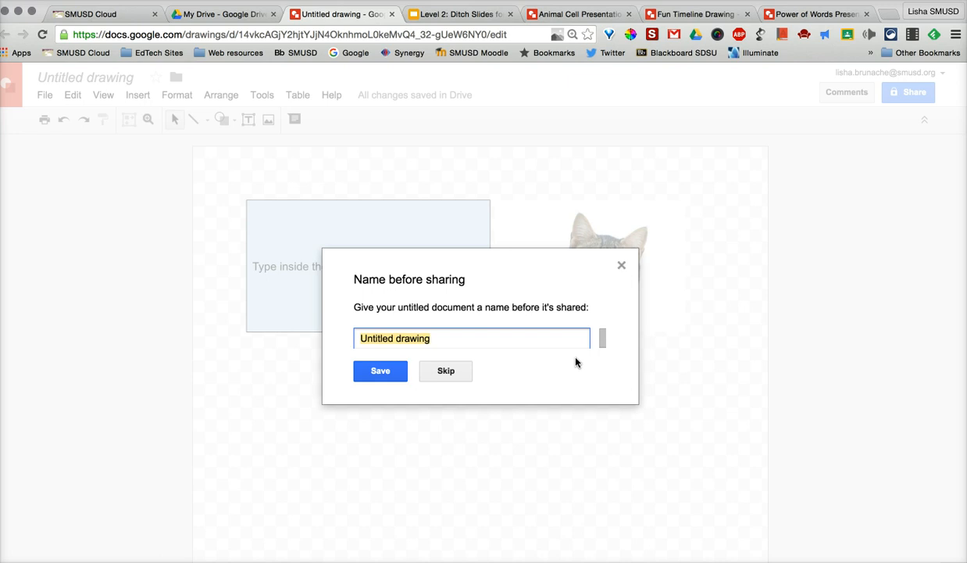
text(Test)
key(Return)
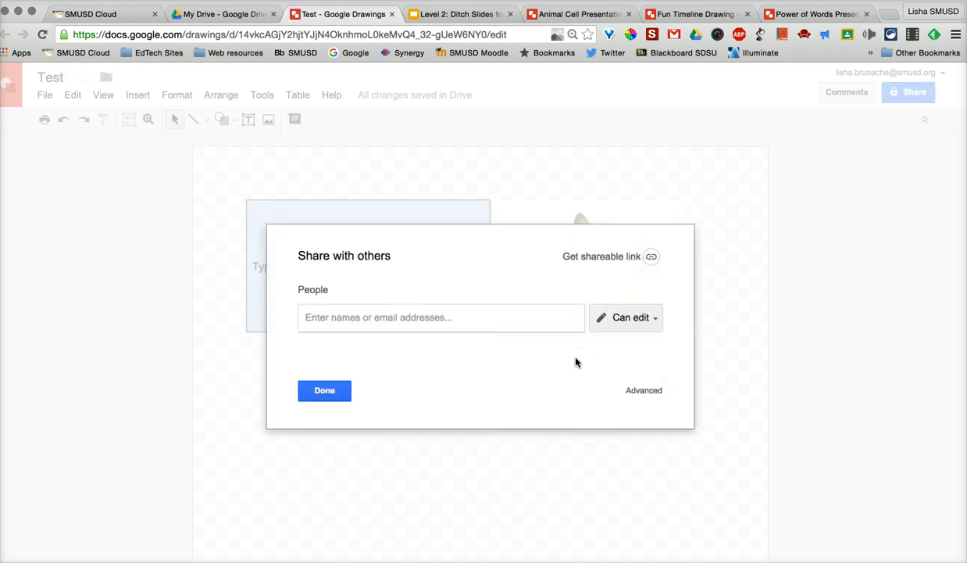
click(580, 255)
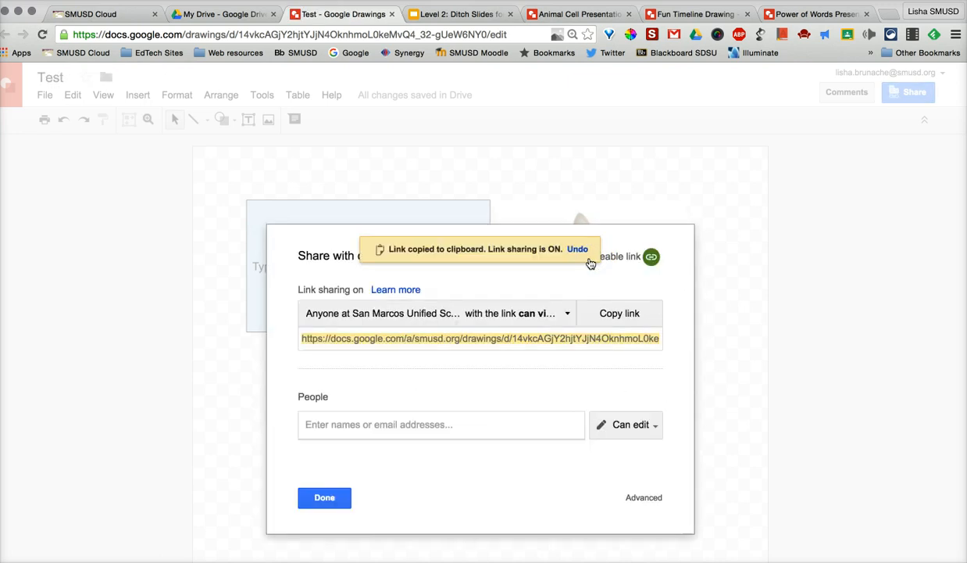
click(320, 498)
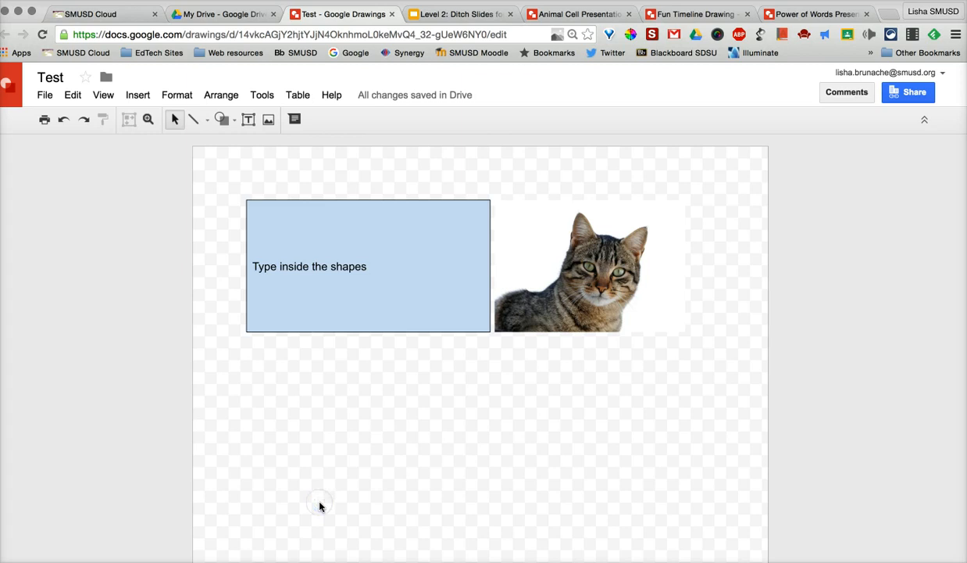
click(583, 358)
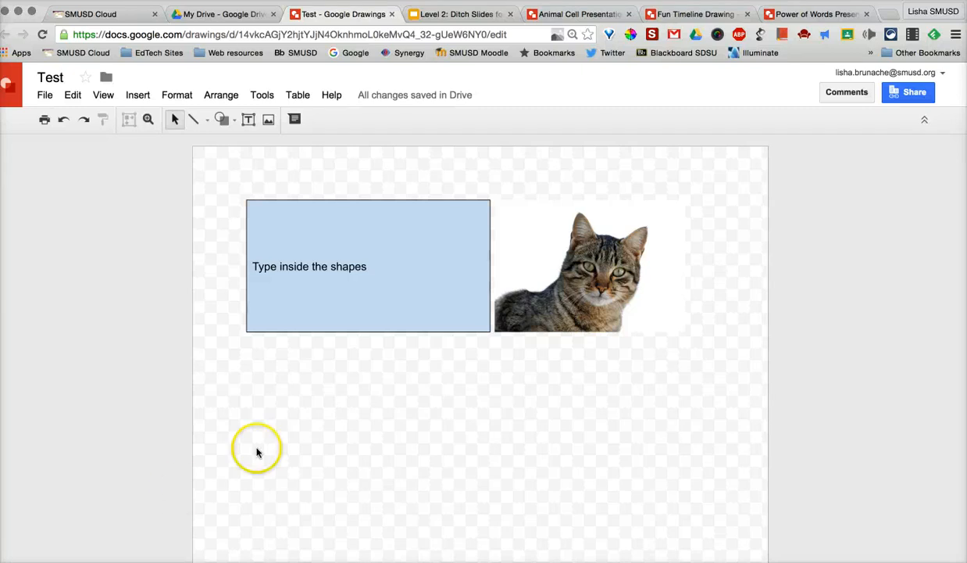
click(28, 560)
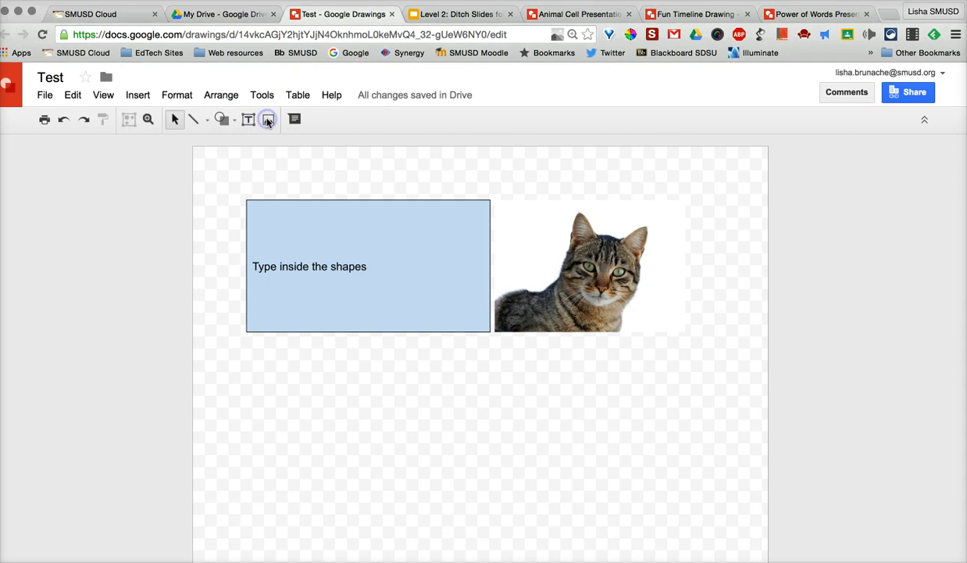
Draw a rectangle covering the whole canvas and fill it with yellow.
click(232, 122)
mouse_move(302, 146)
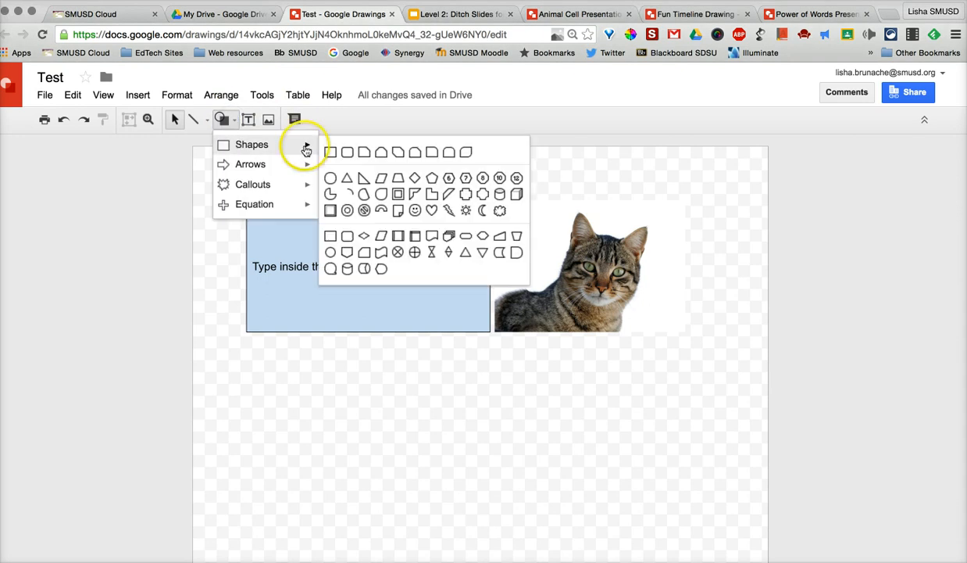
click(331, 152)
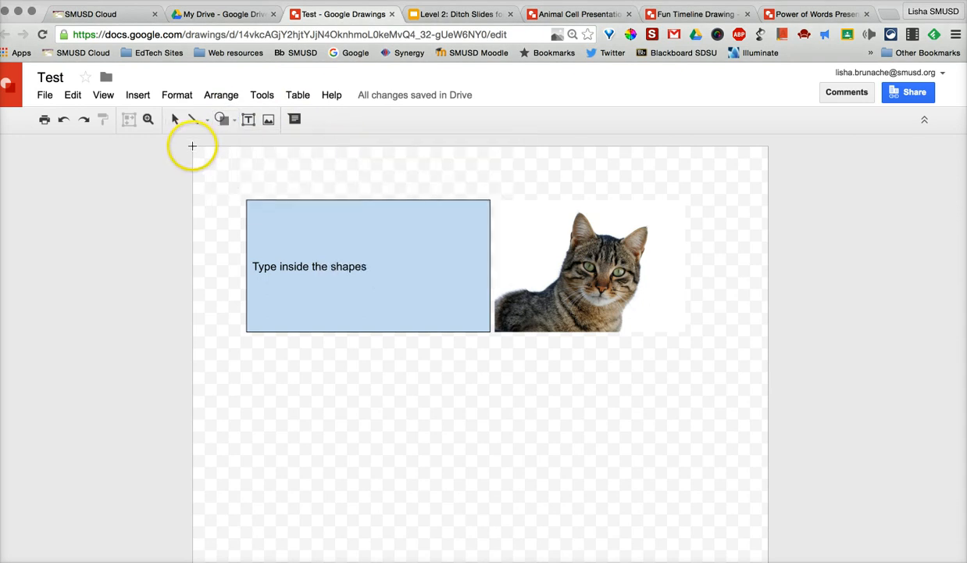
drag(193, 146, 768, 560)
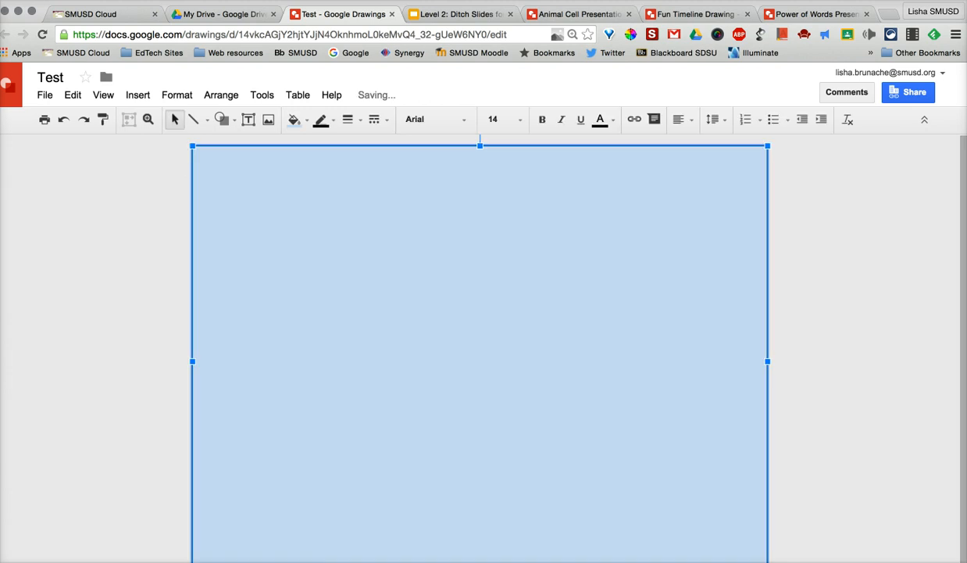
click(296, 118)
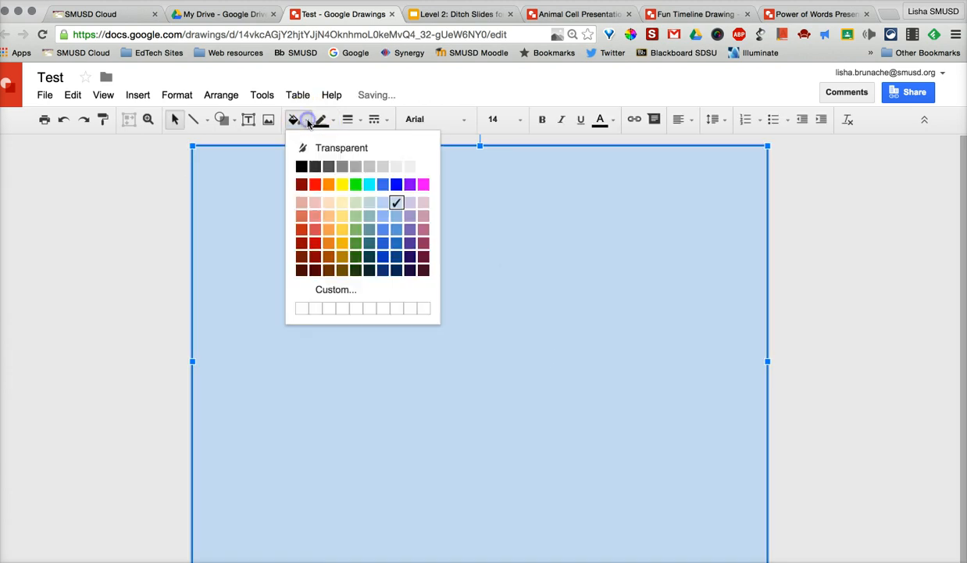
click(342, 185)
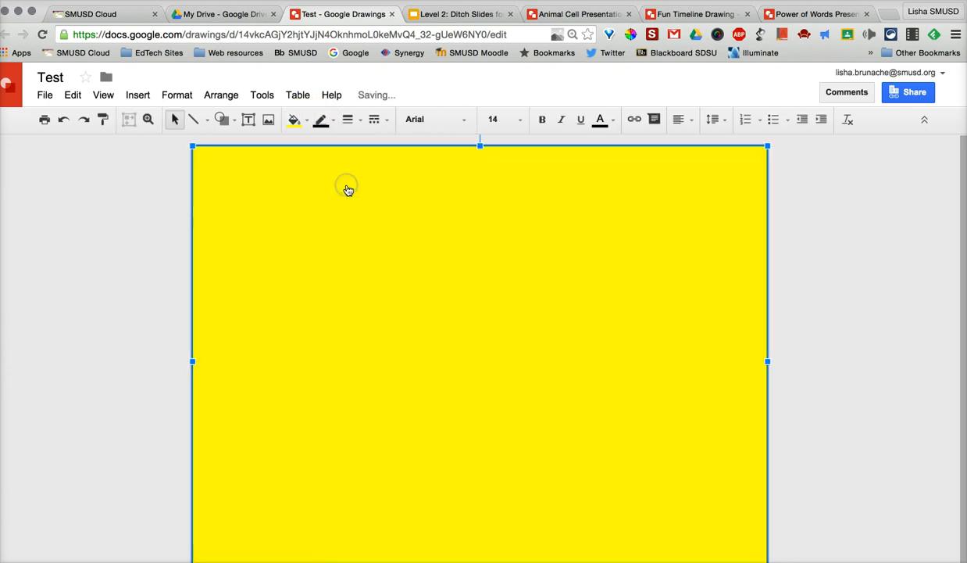
Send the yellow rectangle to the back, behind the text shape and the cat image.
right_click(334, 185)
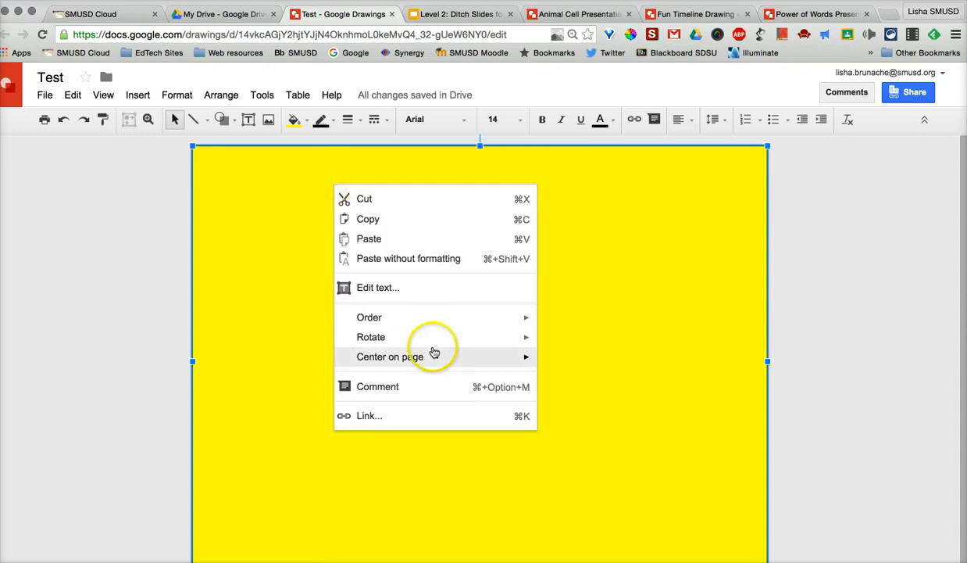
mouse_move(416, 317)
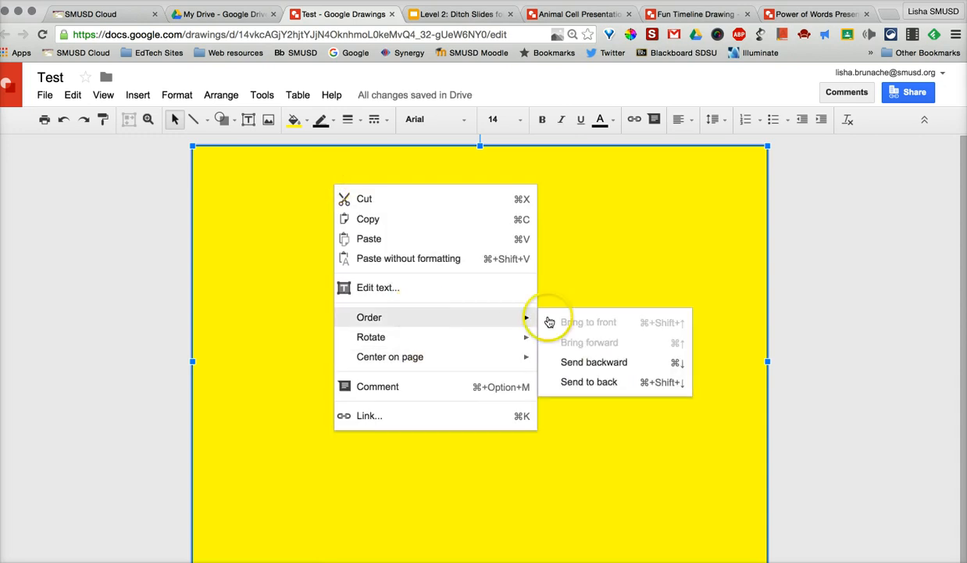
click(596, 383)
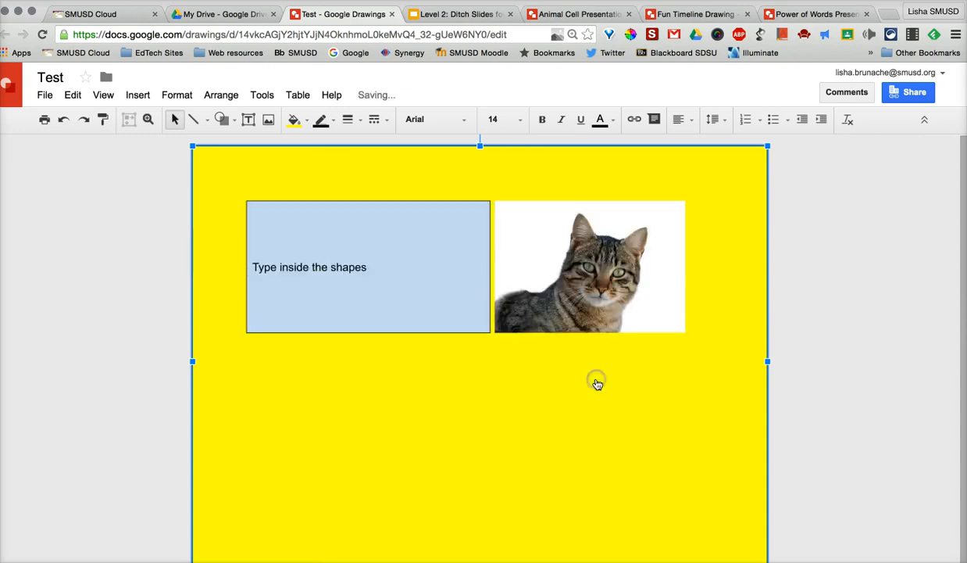
click(837, 329)
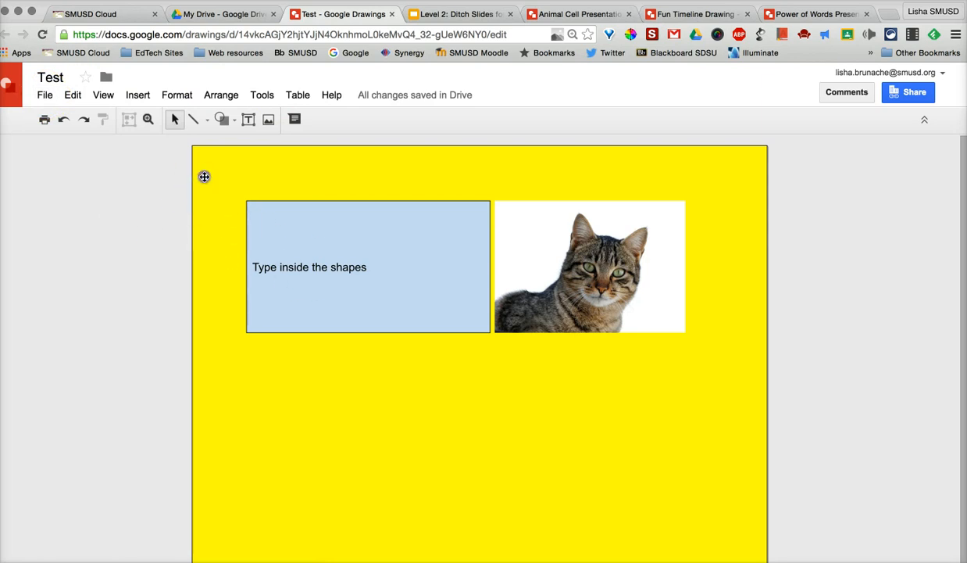
Delete the yellow background rectangle.
click(204, 177)
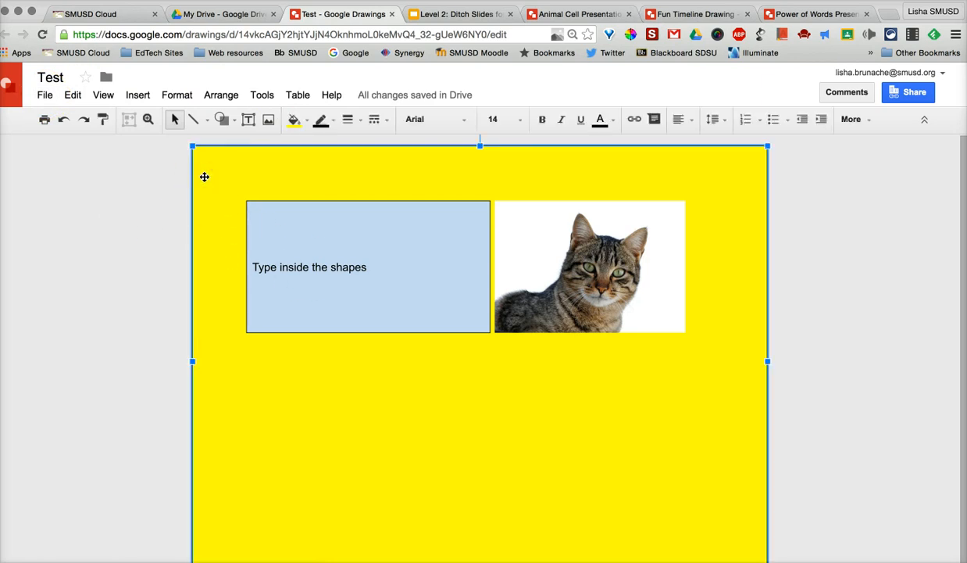
key(Delete)
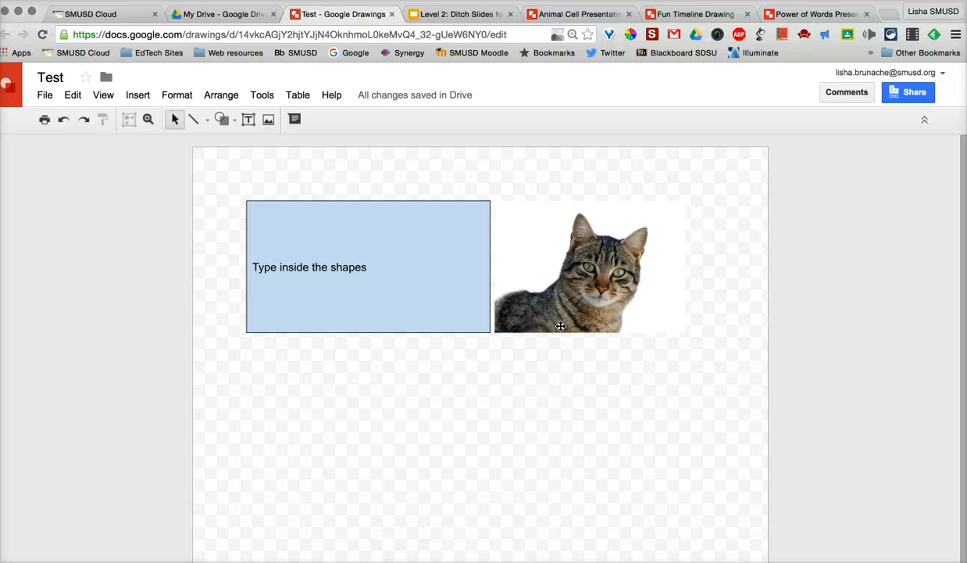
Switch the page setup to a custom size and make the page 10 × 15 inches.
click(43, 96)
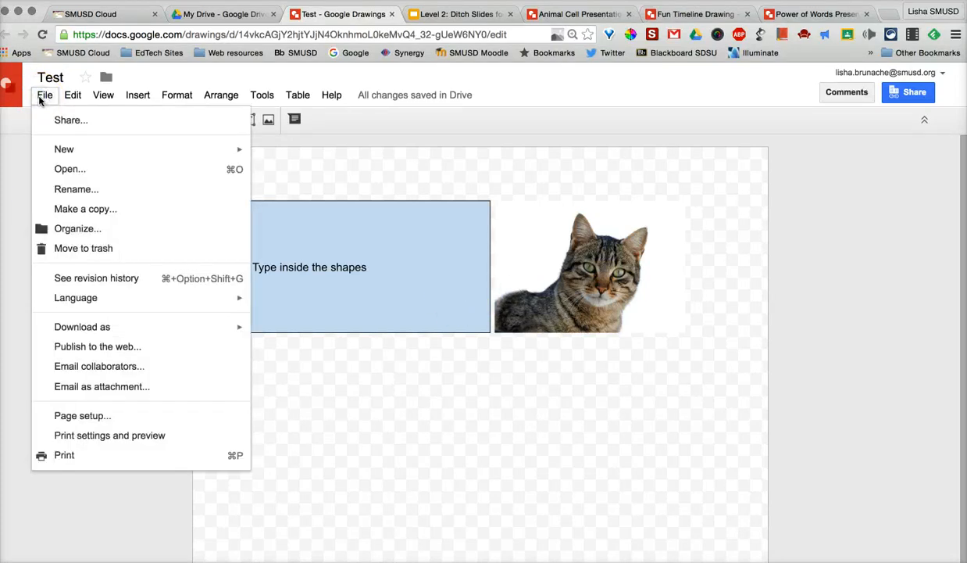
click(81, 416)
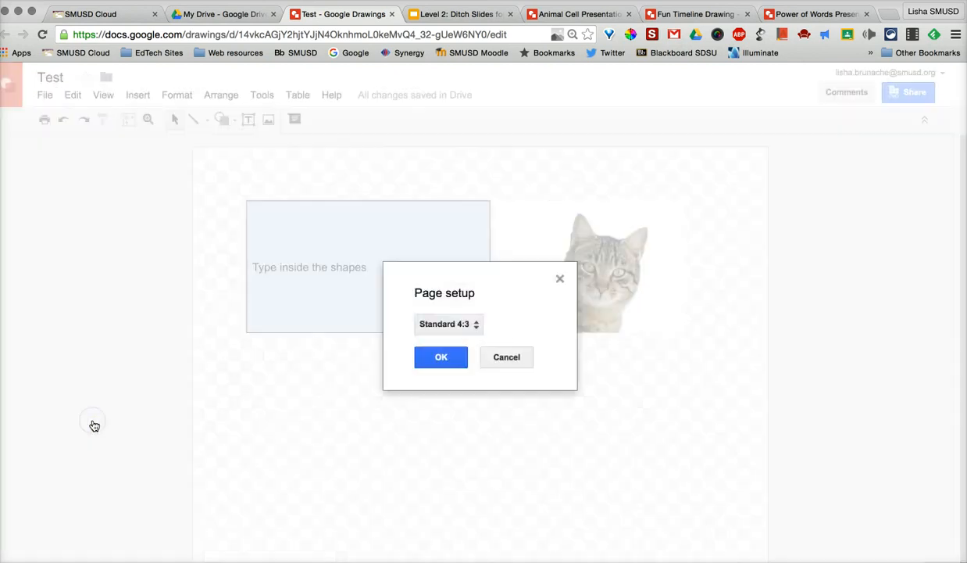
click(474, 328)
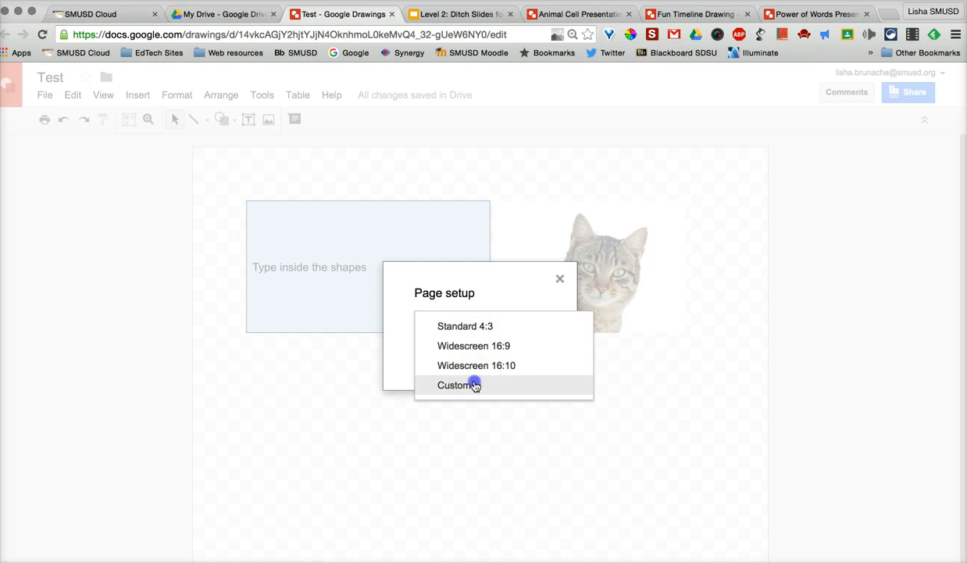
click(472, 385)
click(434, 353)
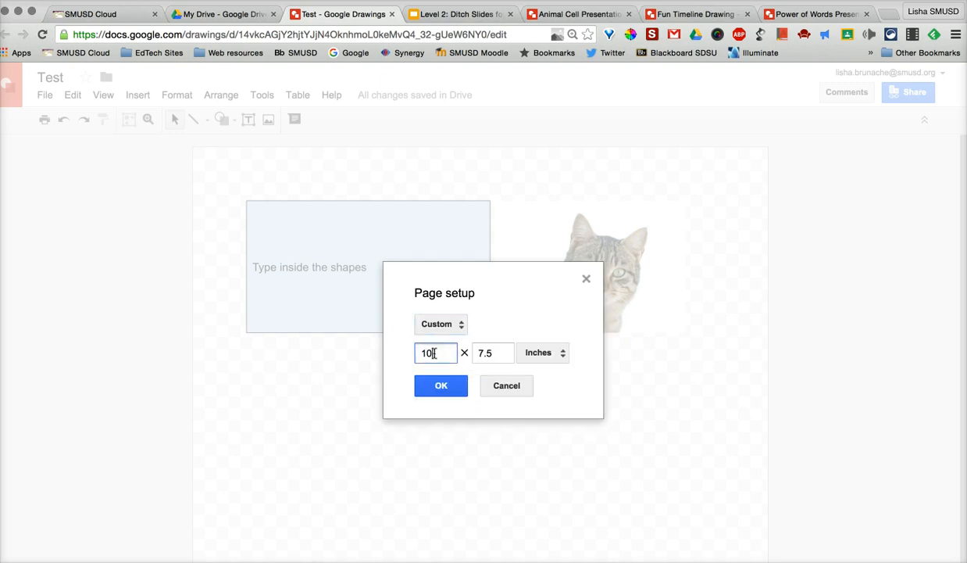
click(479, 356)
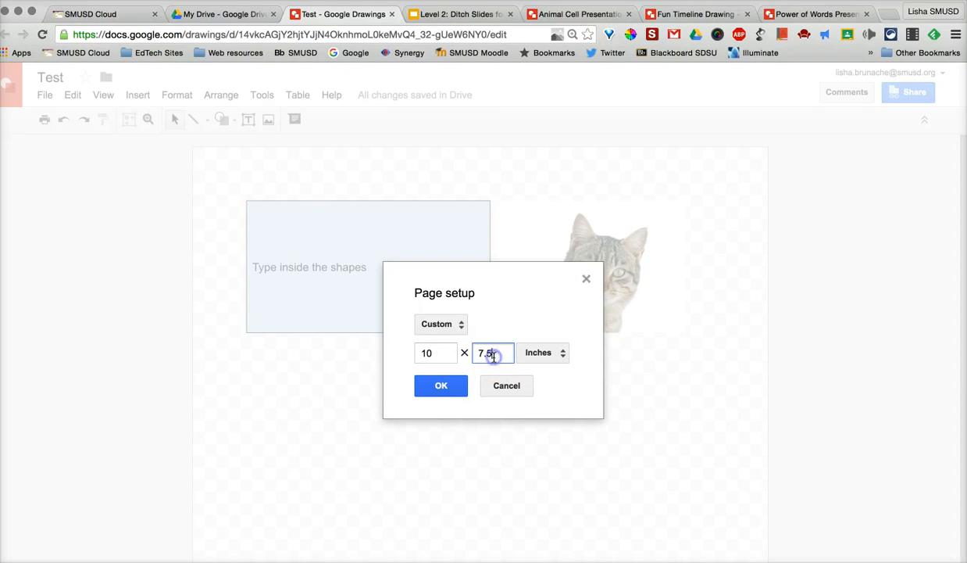
double_click(490, 356)
text(15)
click(442, 386)
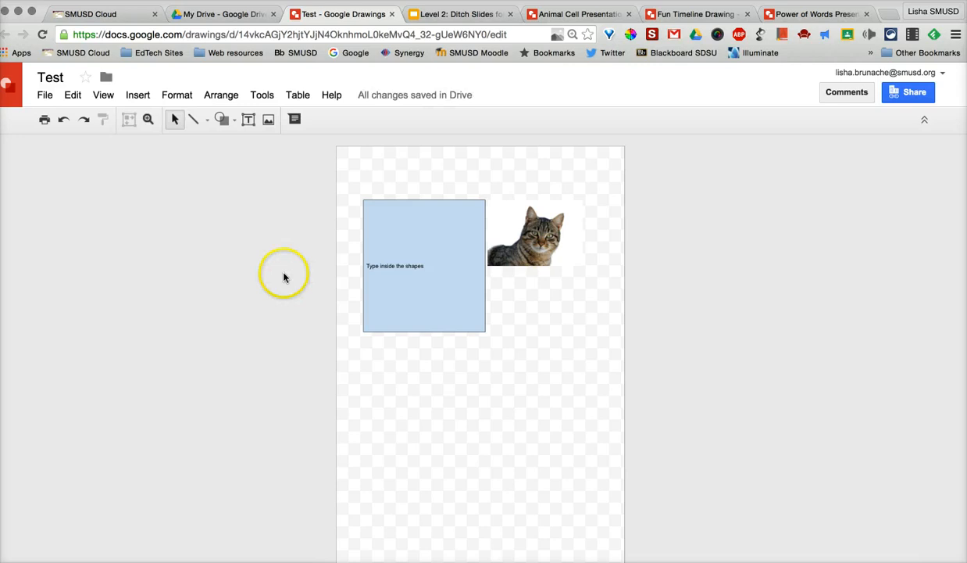
Change the custom page size to 16 × 19 inches.
click(45, 95)
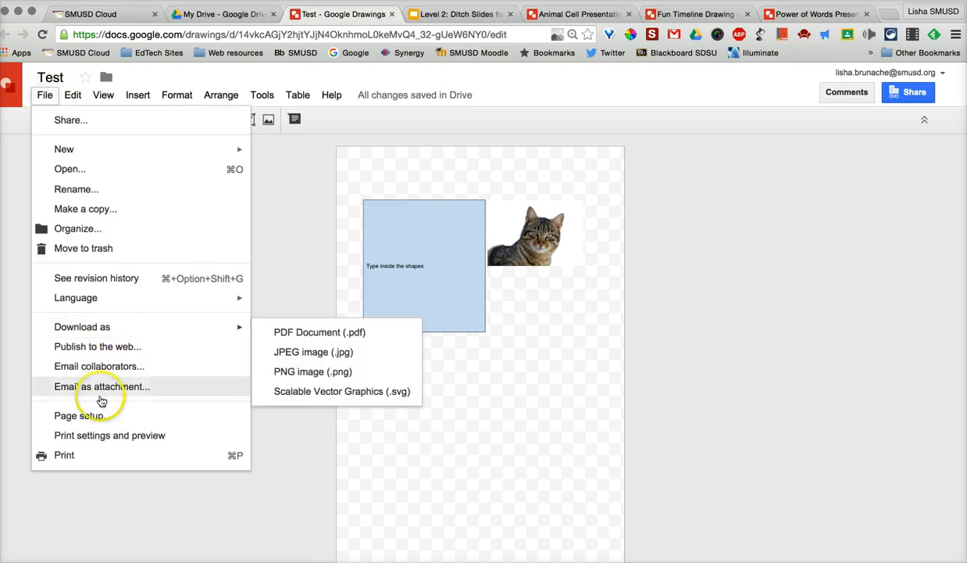
click(97, 415)
click(418, 339)
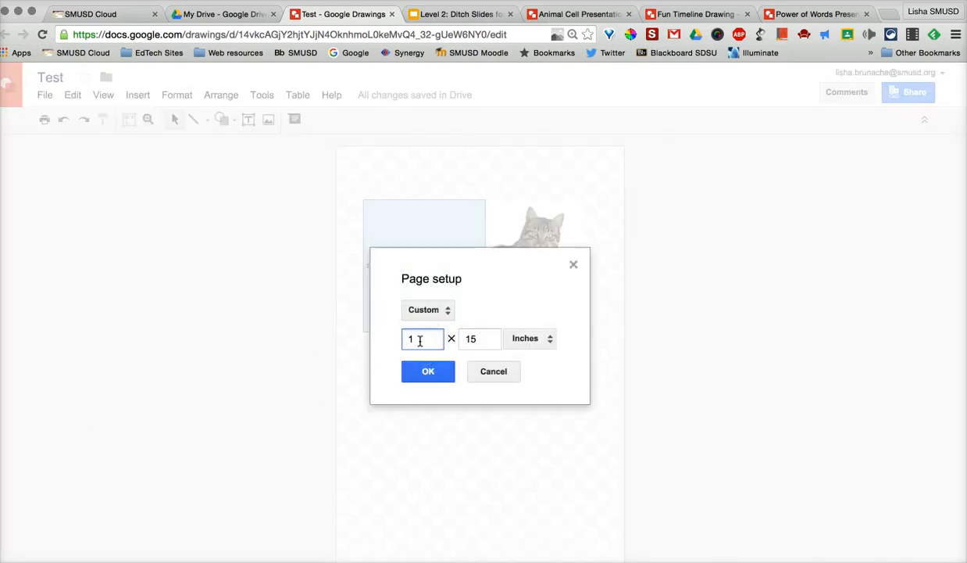
key(Tab)
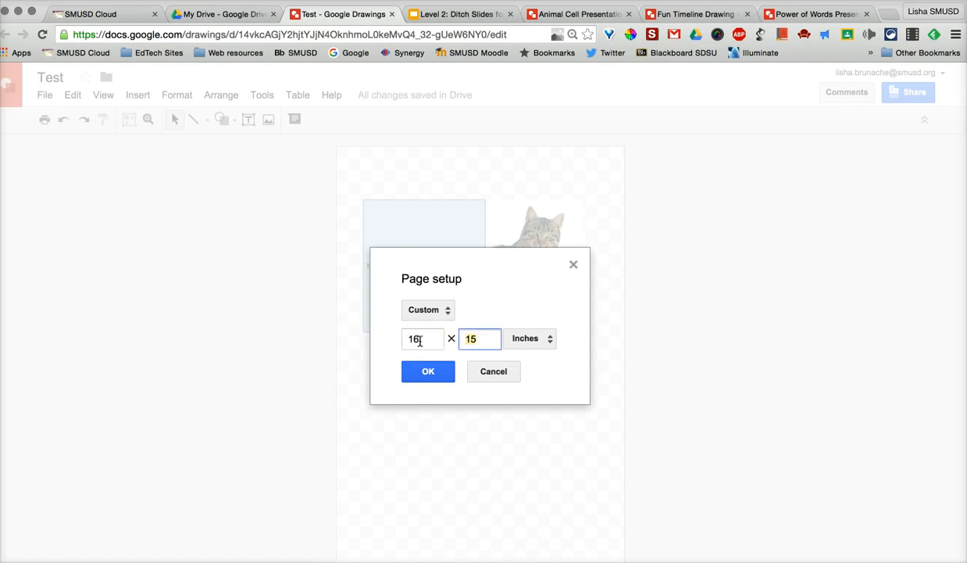
text(19)
key(Return)
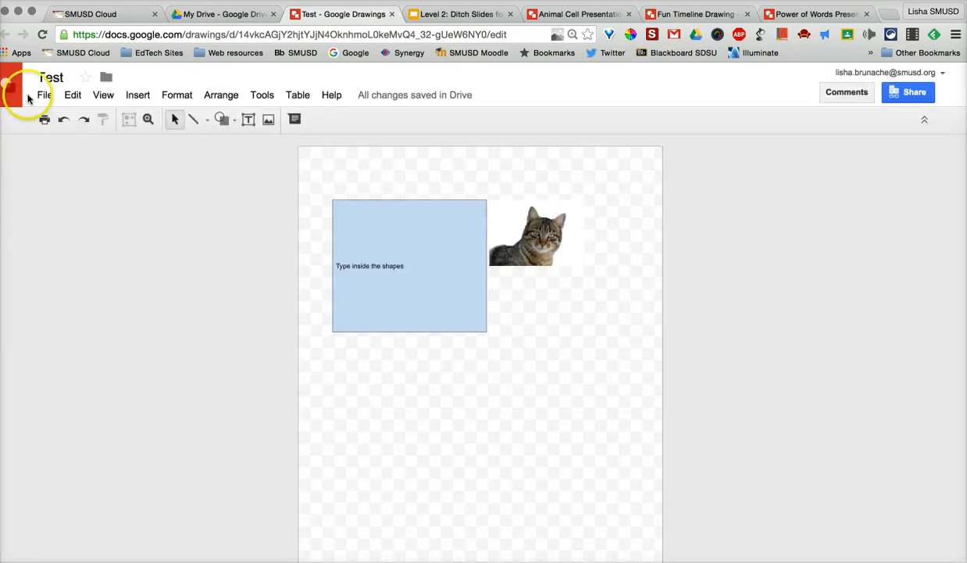
Set the custom page height to 7 inches, keeping the width at 16 inches.
click(47, 96)
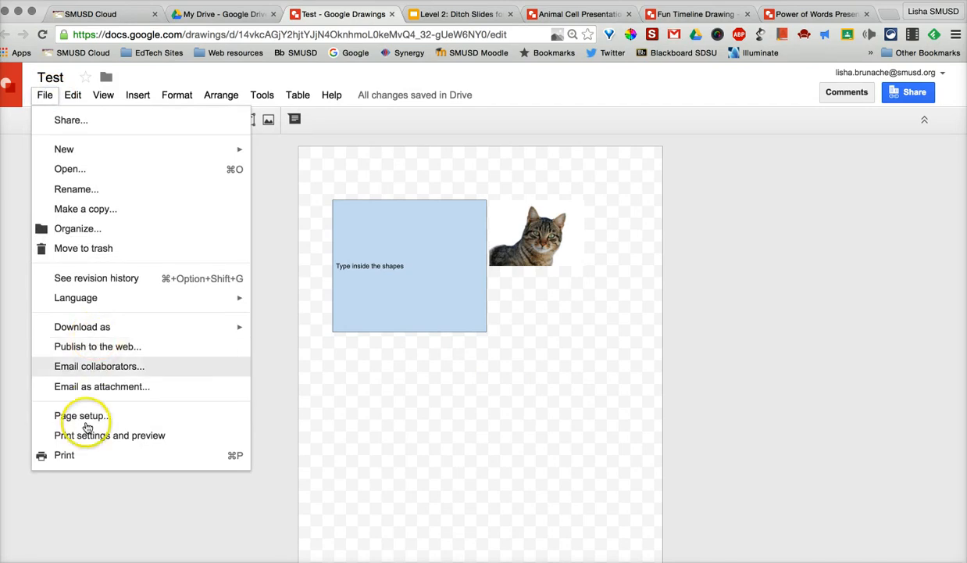
click(84, 418)
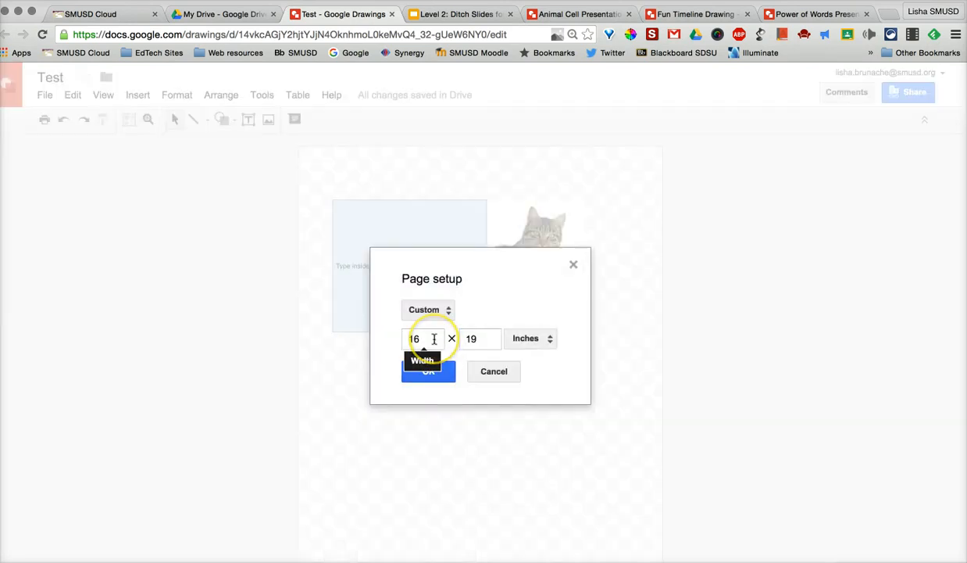
click(434, 338)
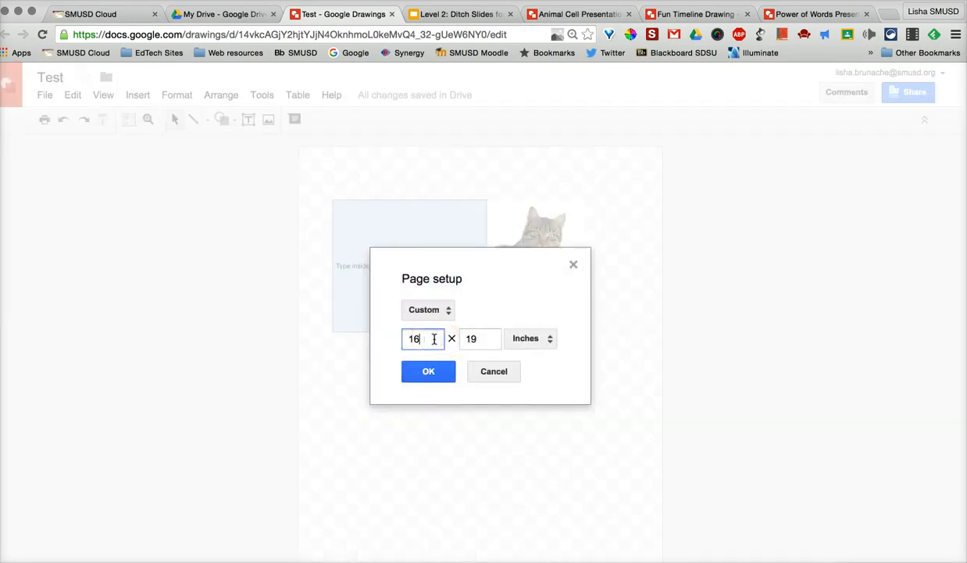
key(Tab)
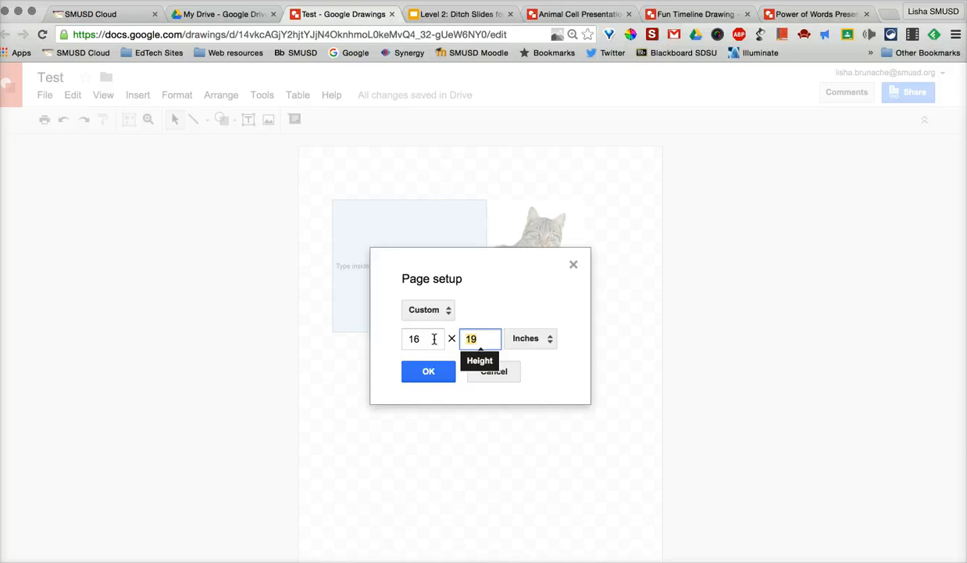
text(7)
key(Return)
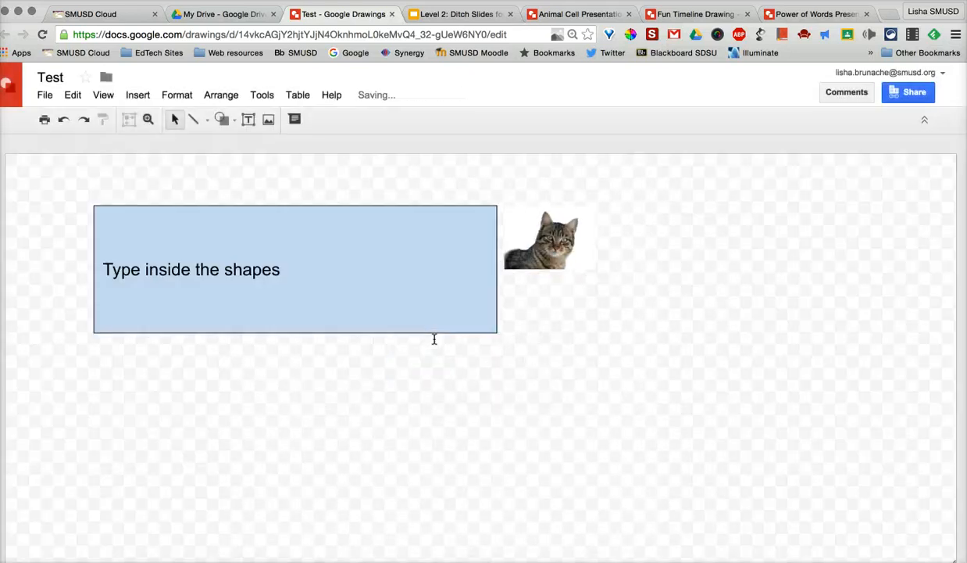
click(521, 345)
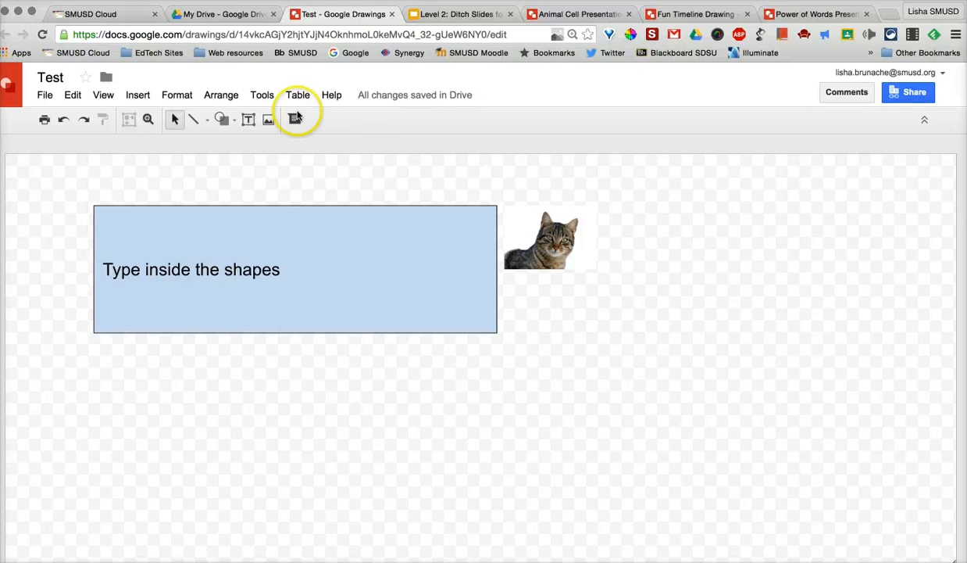
click(297, 96)
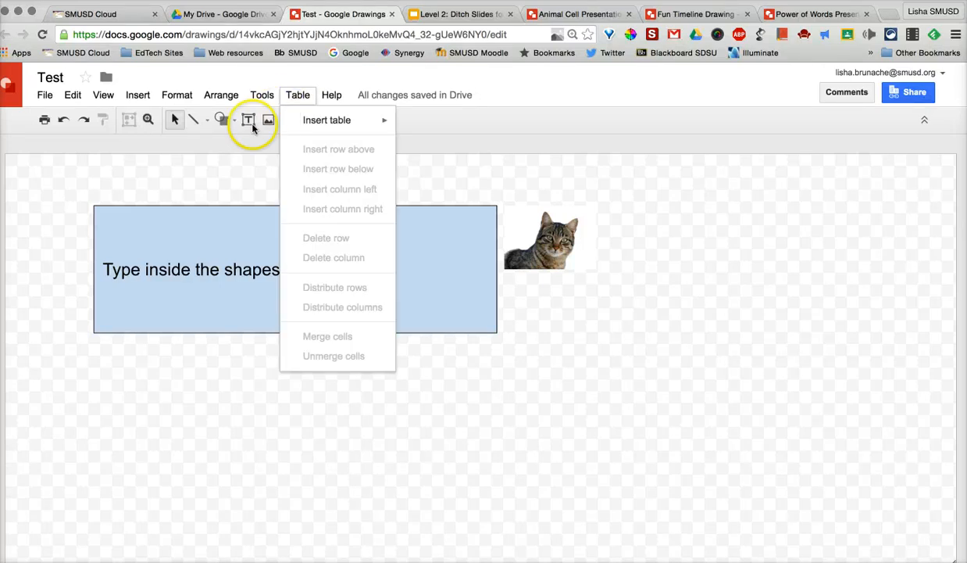
click(480, 129)
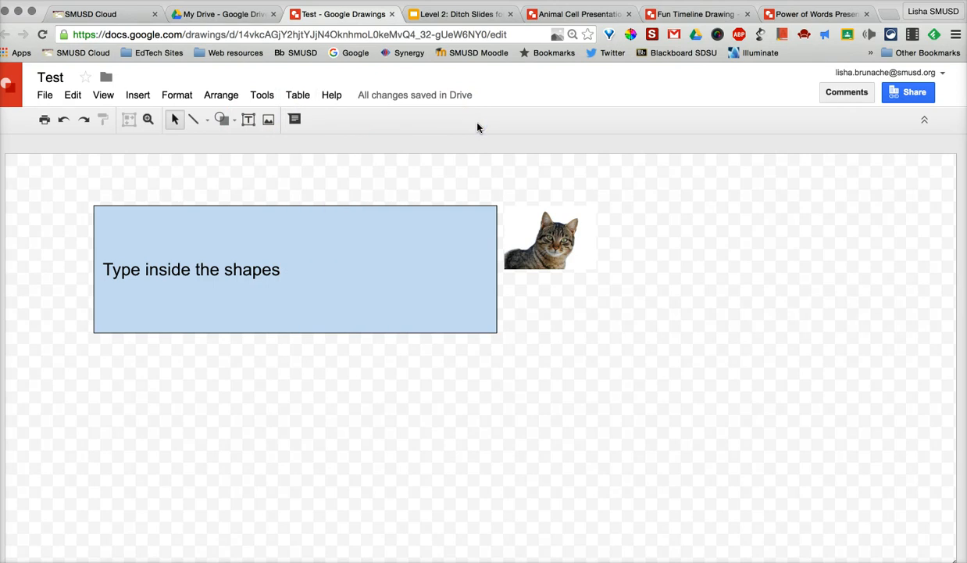
Open the hyperlink entry for the cat image and dismiss it without adding a link.
click(529, 242)
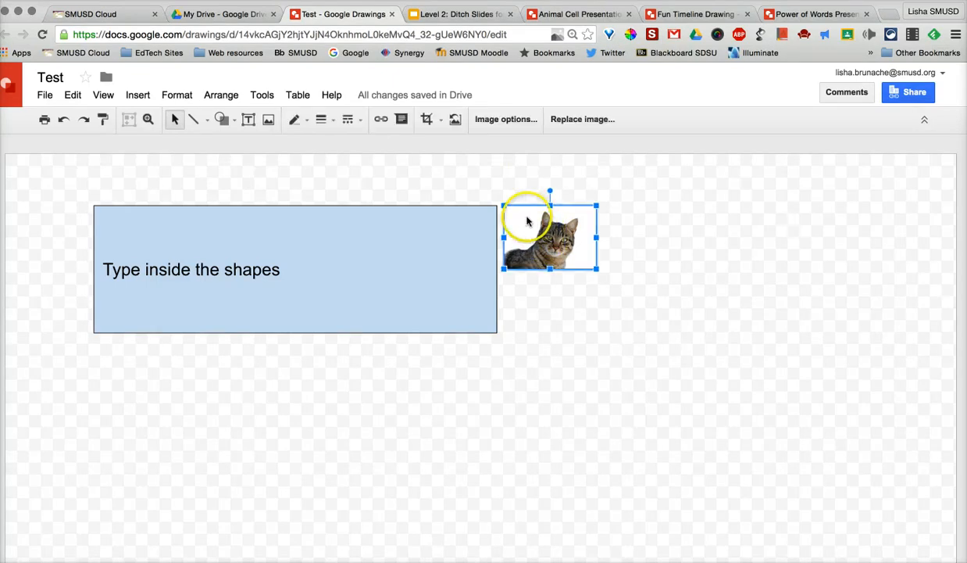
click(380, 120)
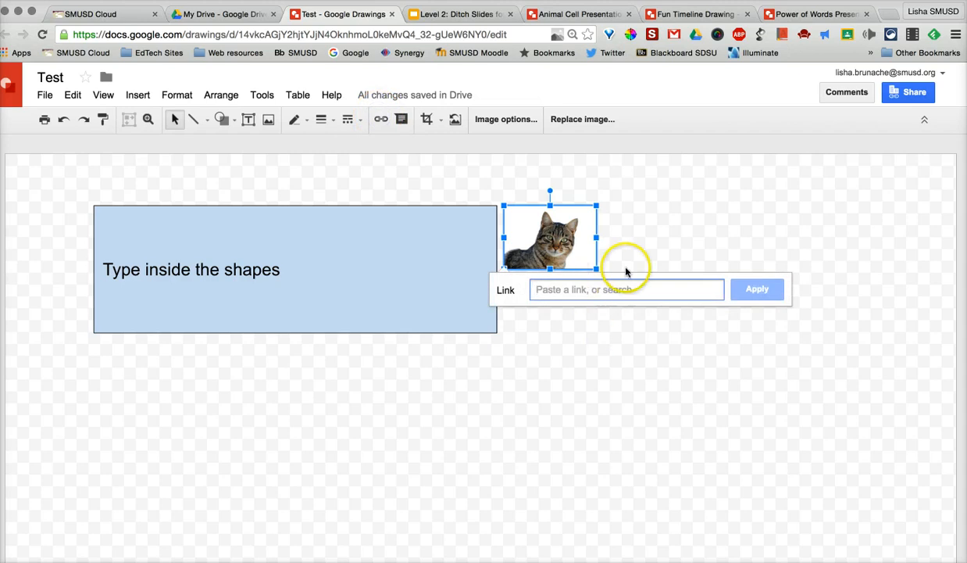
click(588, 367)
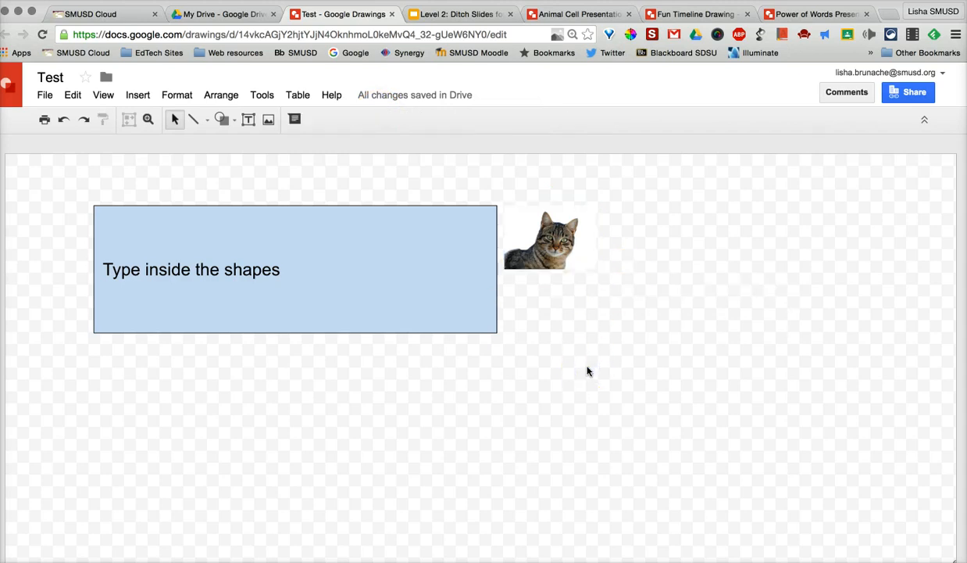